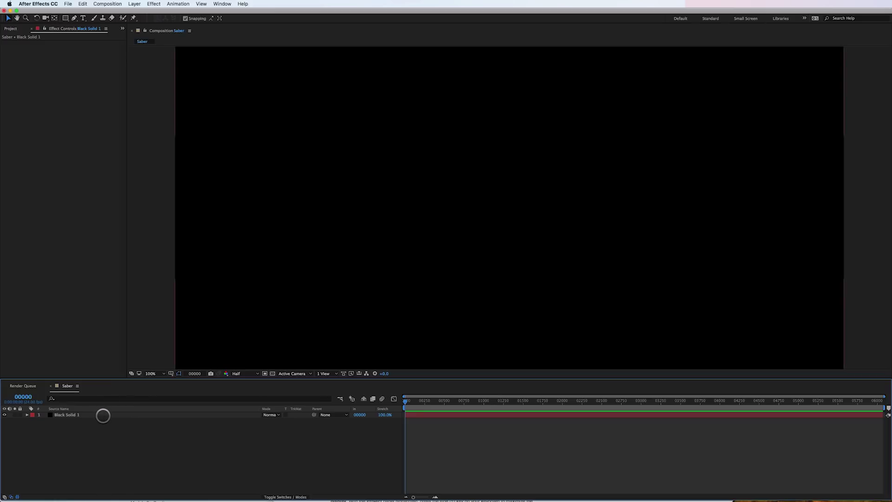
- Apply Video Copilot Saber to Black Solid 1 to create a vertical blue glowing blade
click(103, 415)
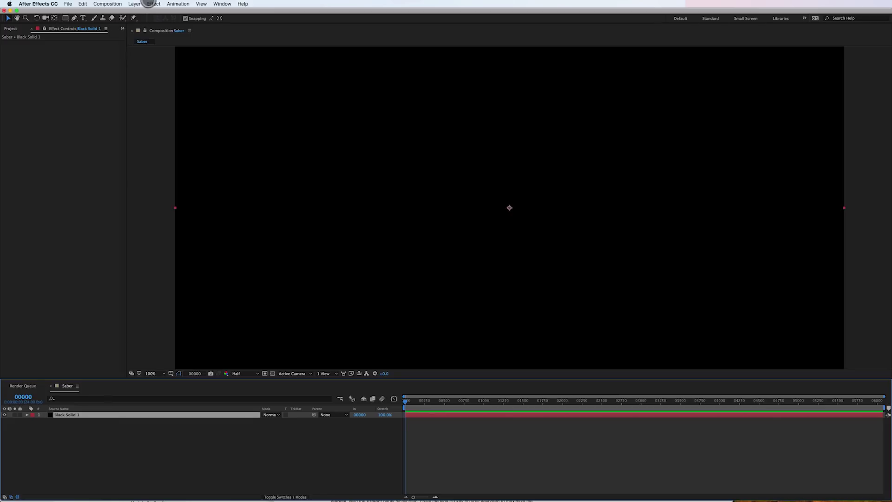
click(154, 3)
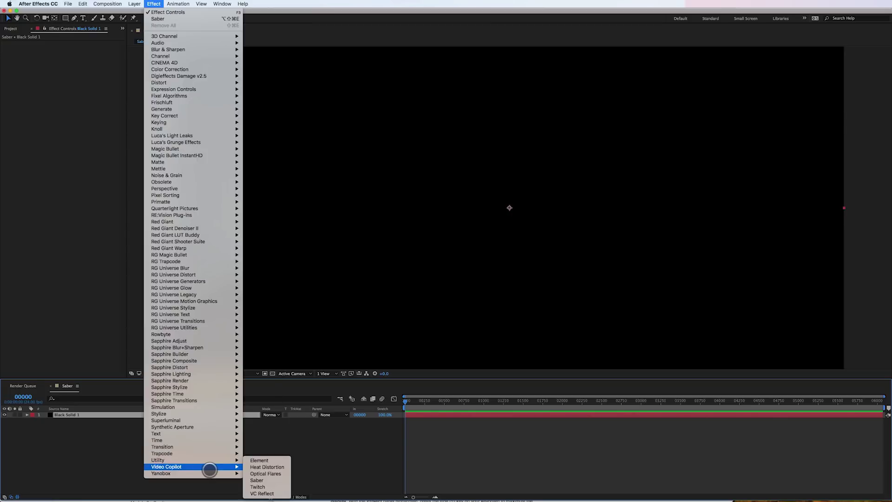
mouse_move(216, 467)
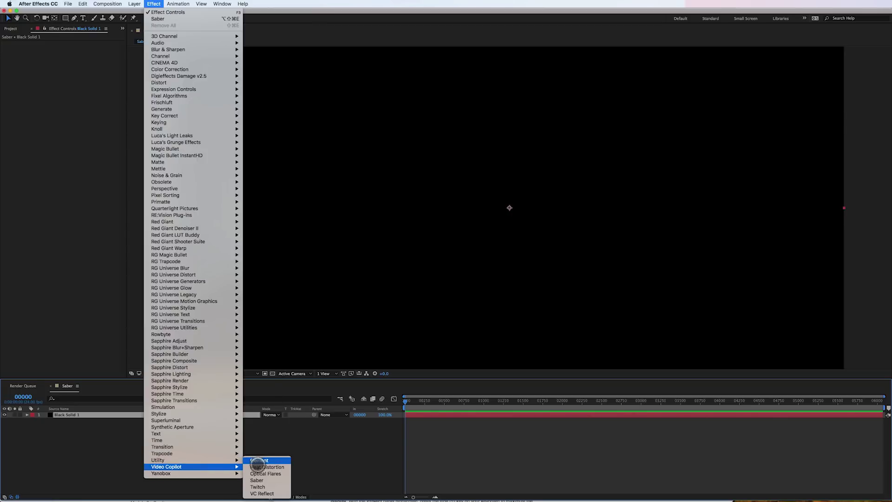
click(260, 480)
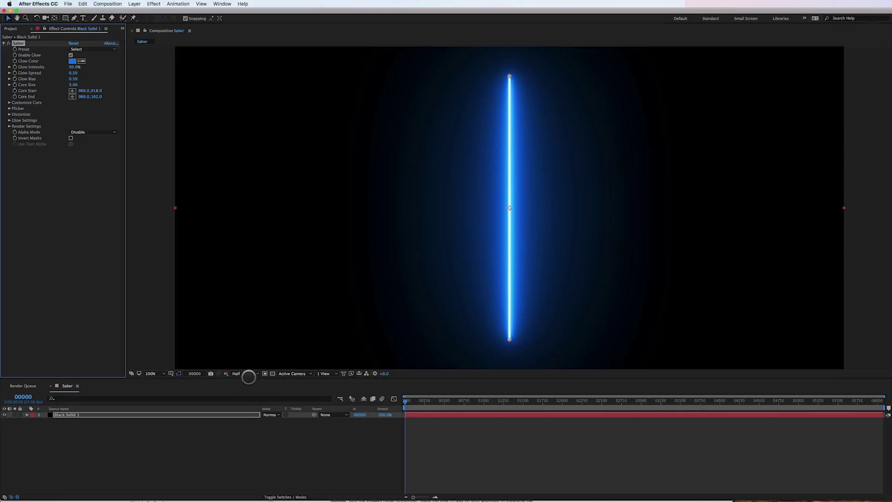
- Set the viewer to Full resolution and expand Saber's Distortion > Glow Distortion parameters
click(246, 374)
click(249, 391)
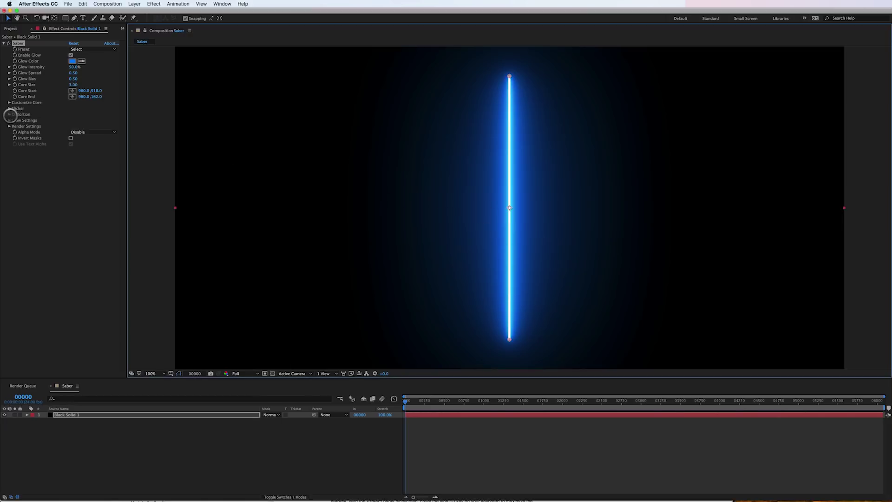
click(9, 115)
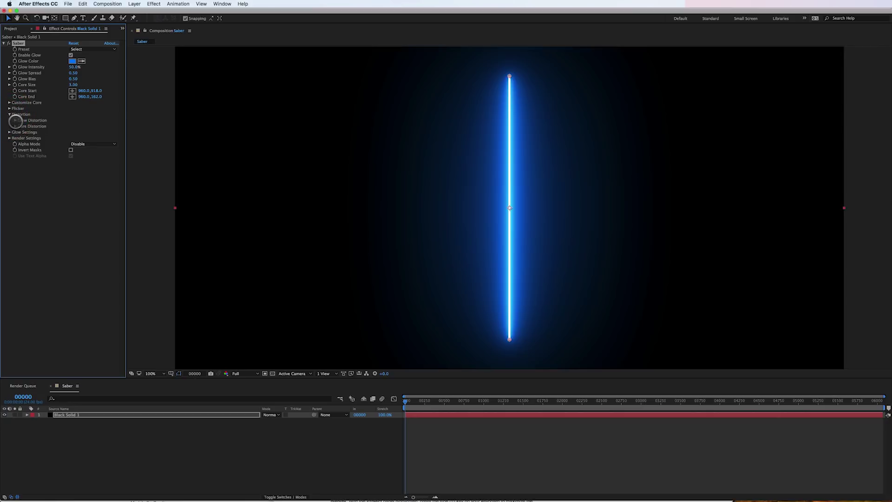
click(15, 120)
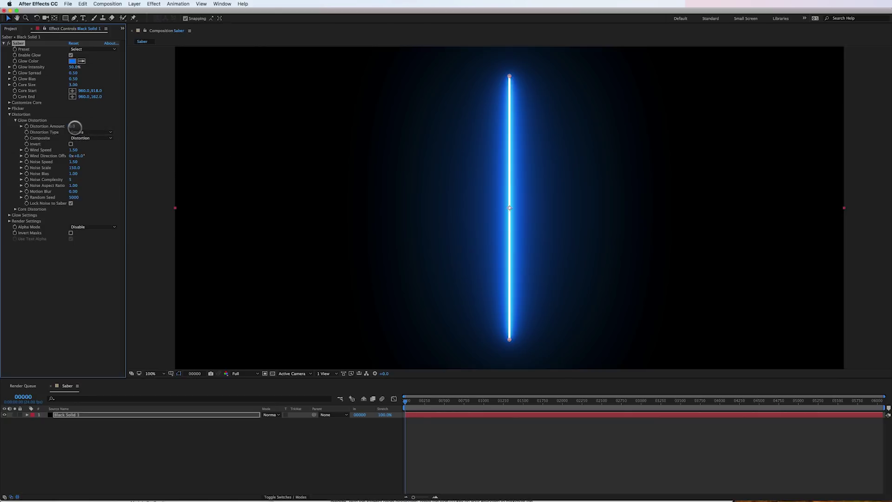
- Raise the Glow Distortion amount to 17 and drop the preview to Half resolution
mouse_move(74, 126)
mouse_down()
mouse_move(93, 125)
mouse_move(83, 129)
mouse_up()
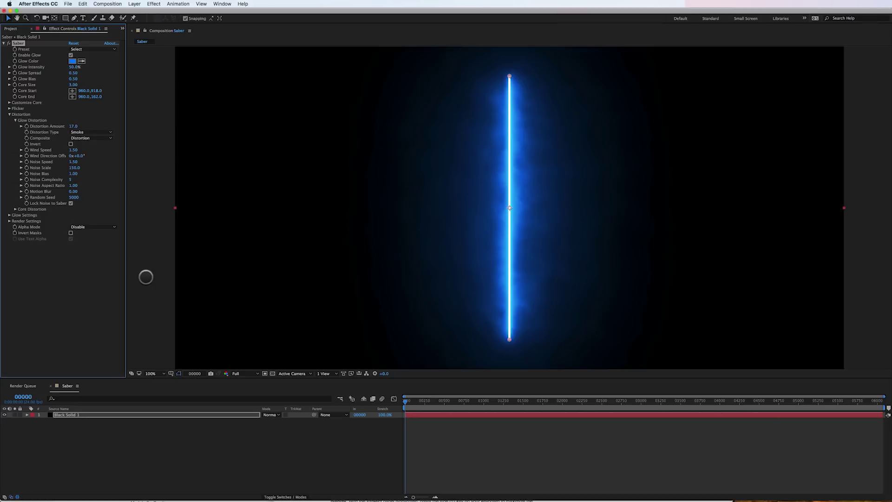
click(240, 372)
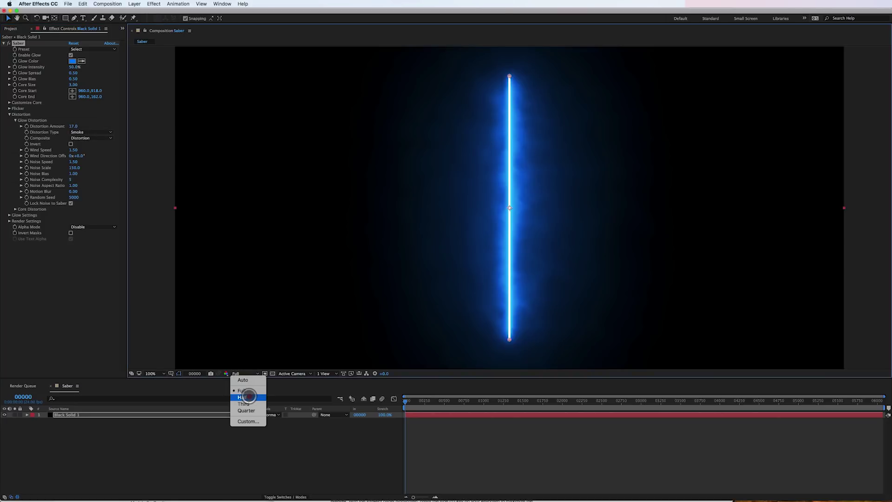
click(247, 397)
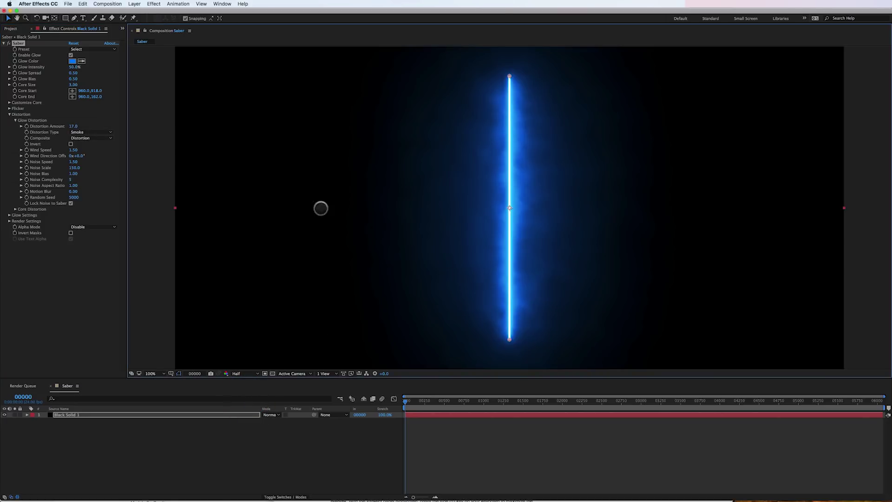
- Try the Fluid and Energy distortion types, keep Smoke, and set Composite to Multiply
click(89, 138)
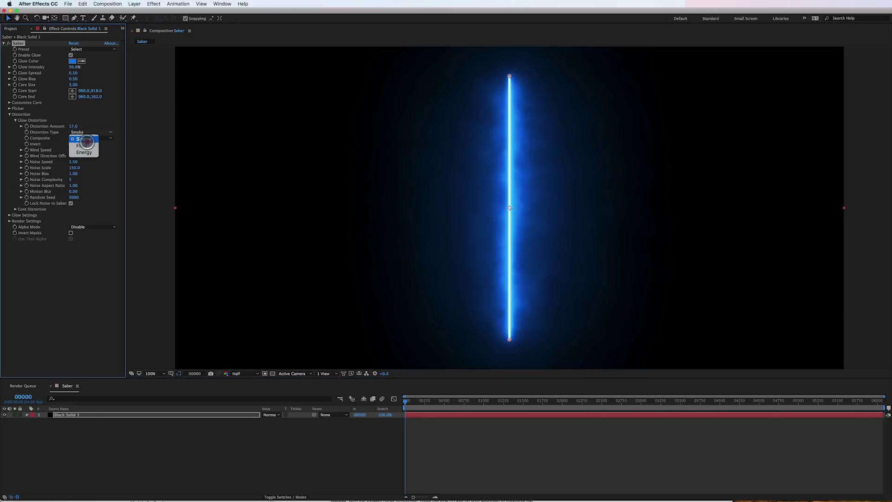
click(82, 146)
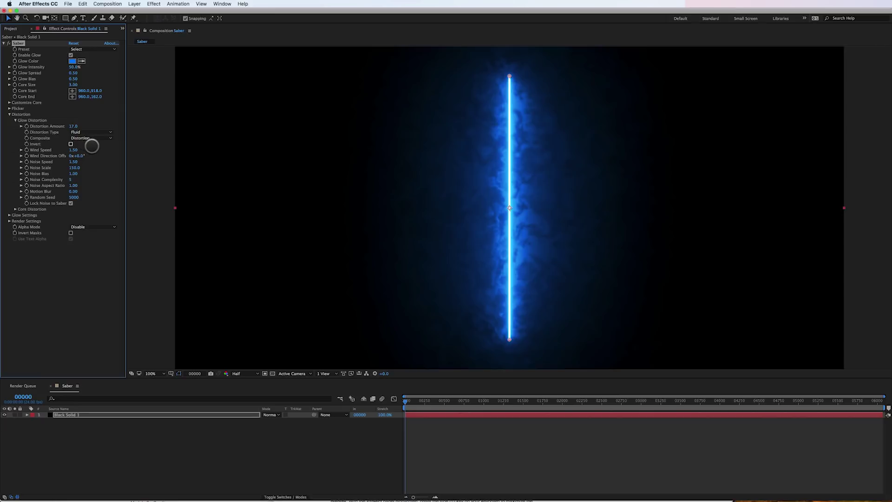
click(88, 132)
click(85, 153)
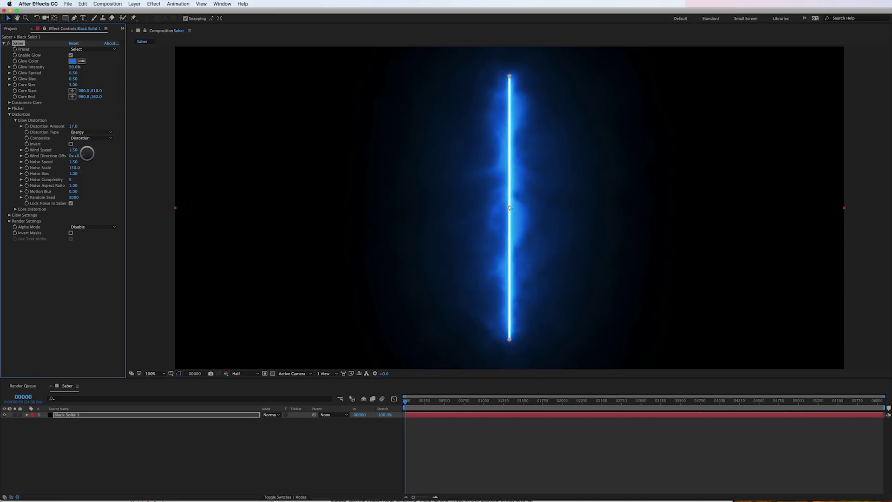
click(86, 132)
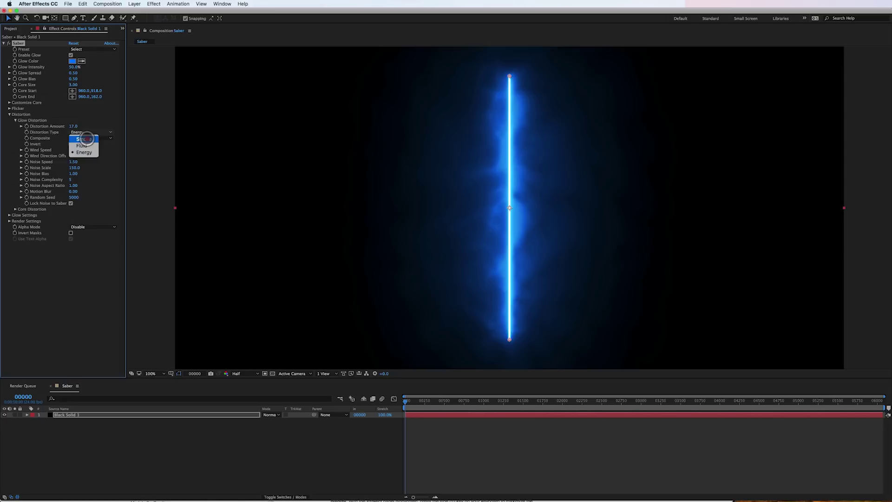
click(86, 138)
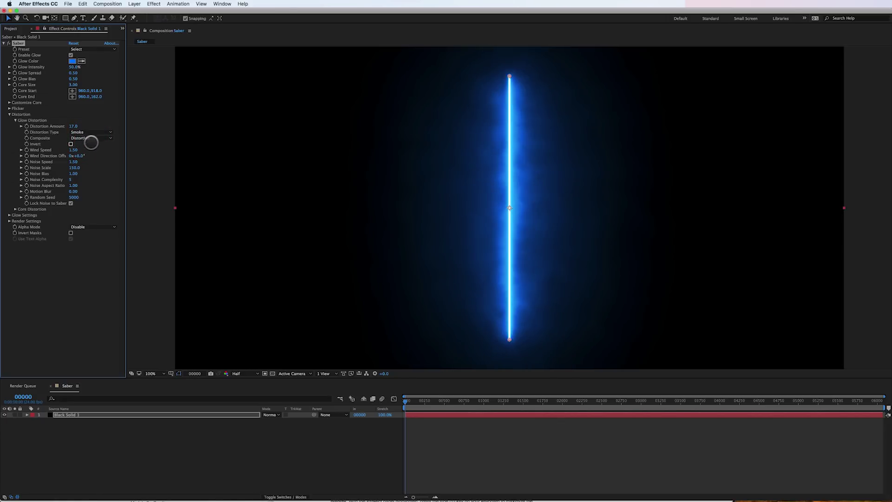
click(88, 138)
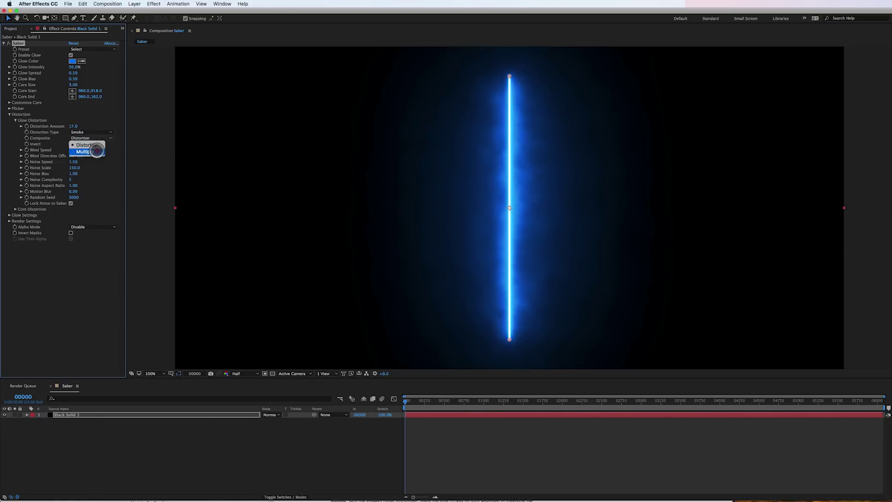
click(97, 152)
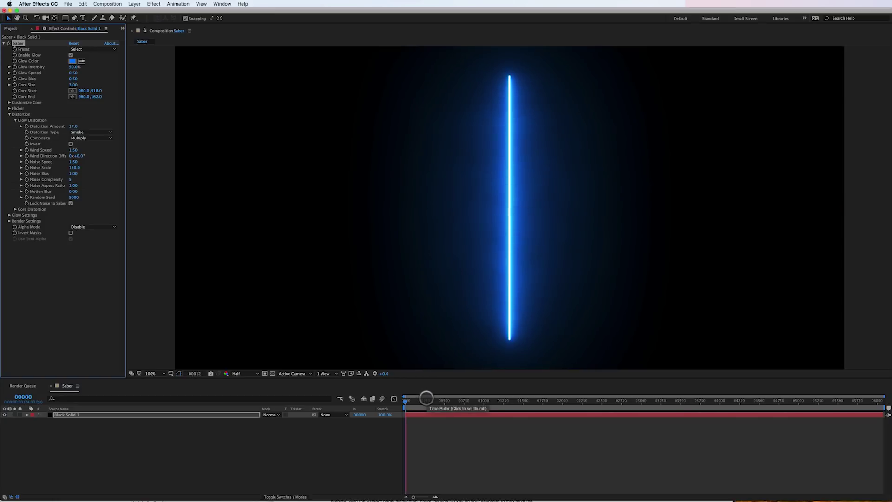
- From the first frame, set the composition duration to 96 frames and play a preview
click(405, 400)
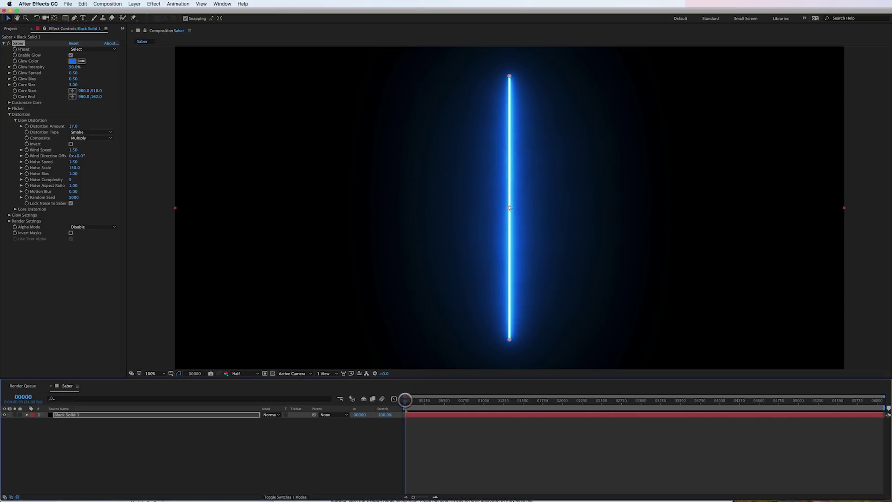
key(super+k)
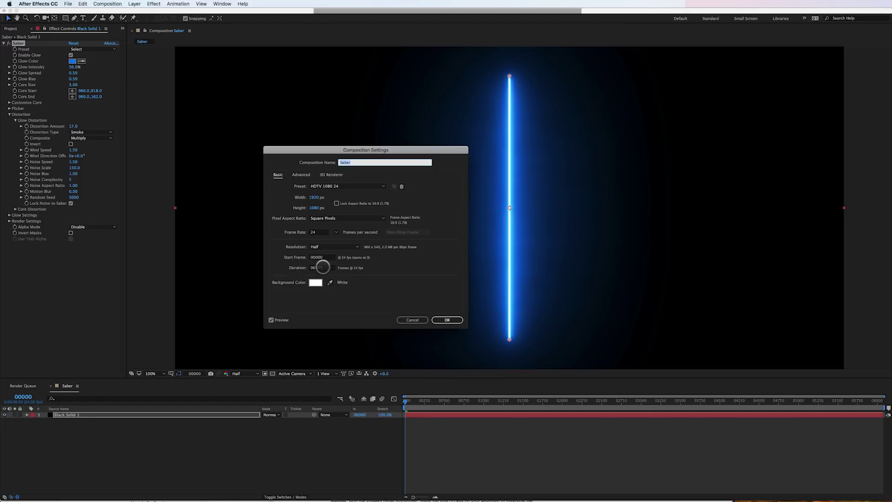
click(321, 268)
text(96)
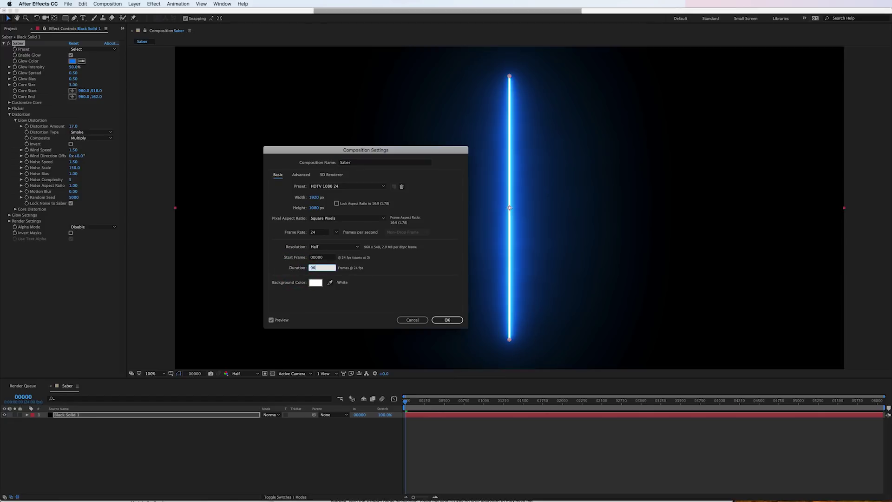
key(Return)
key(space)
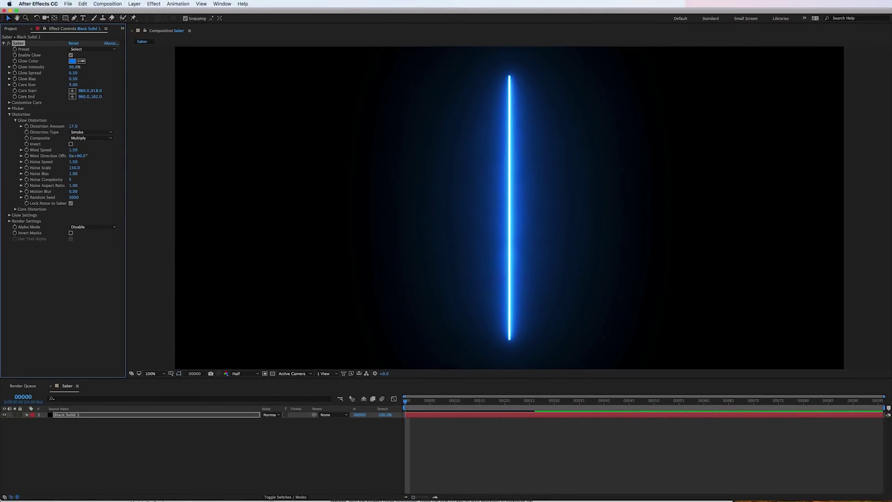
- Replay the preview, then set the glow distortion Noise Scale to 1.0
key(space)
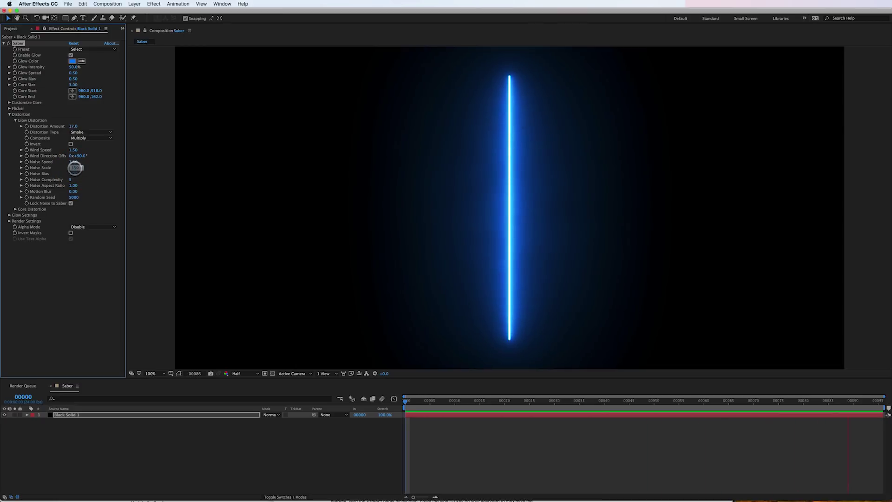
click(75, 168)
text(1)
key(Return)
- At frame 25, render at Full resolution and set Noise Complexity to 3
drag(628, 399, 594, 413)
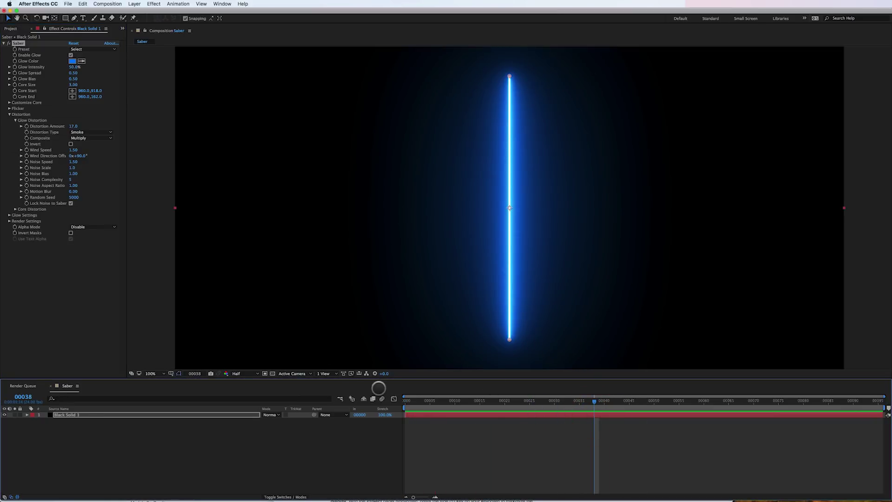
click(246, 373)
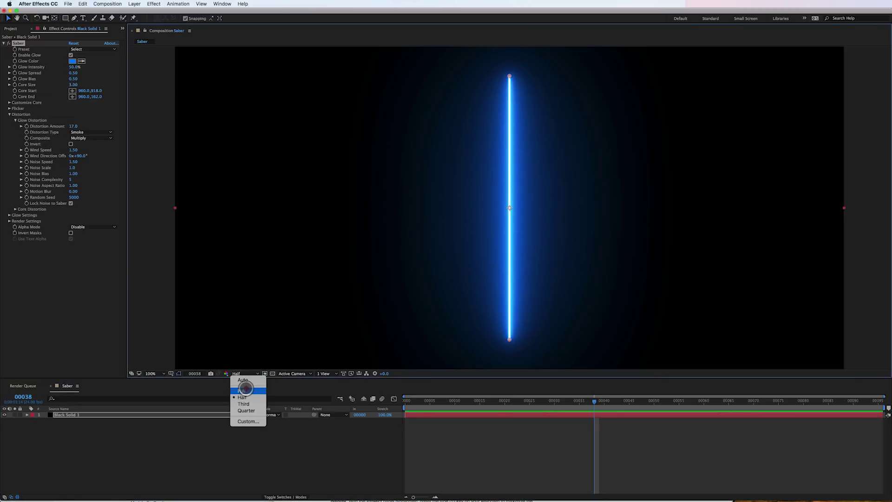
click(245, 388)
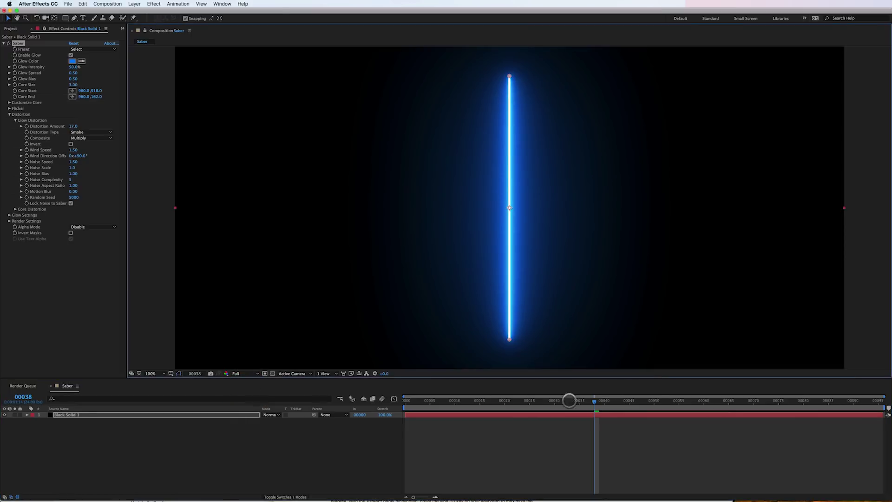
click(71, 179)
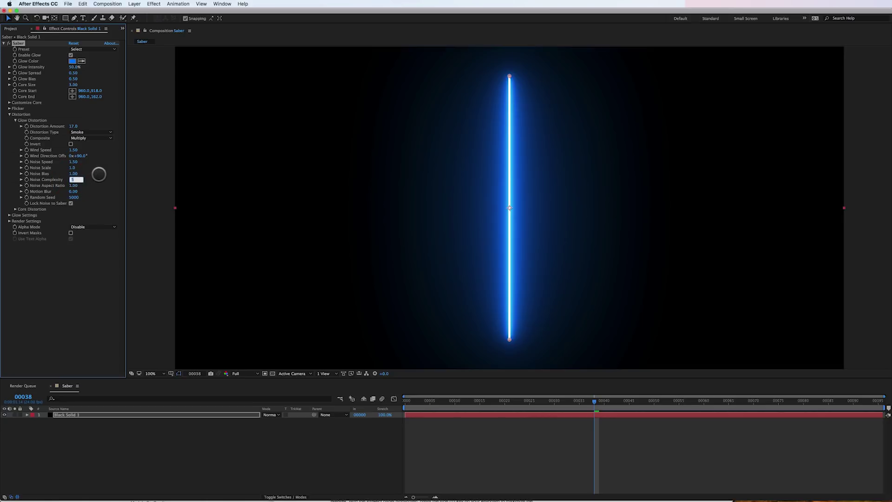
text(3)
key(Return)
- Increase Noise Scale to 212, preview at Half resolution, and return to frame 0
drag(74, 168, 156, 166)
key(space)
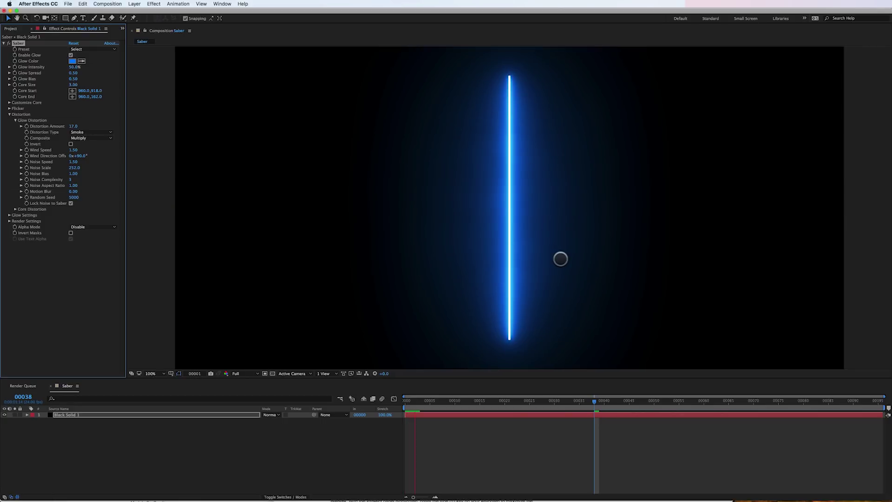
click(247, 373)
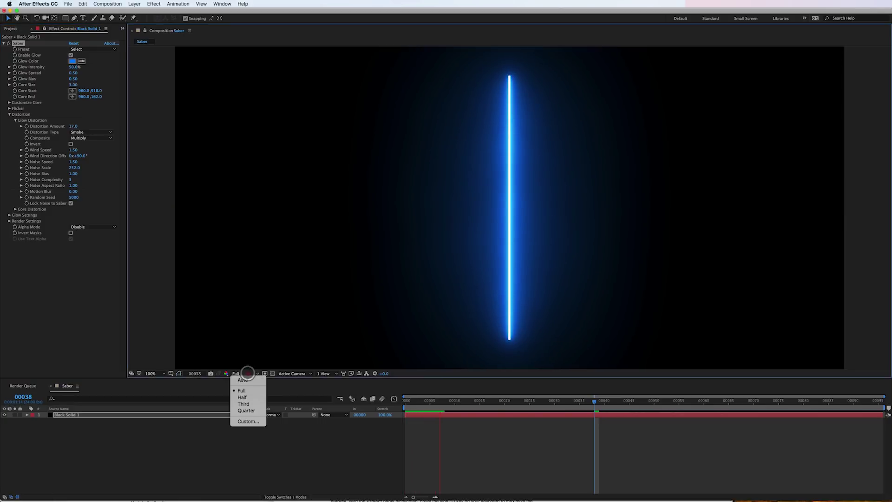
click(243, 397)
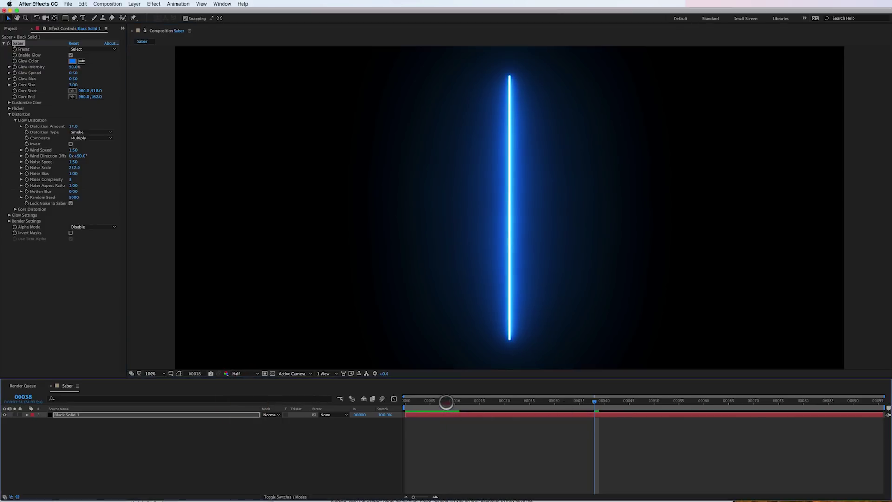
click(400, 403)
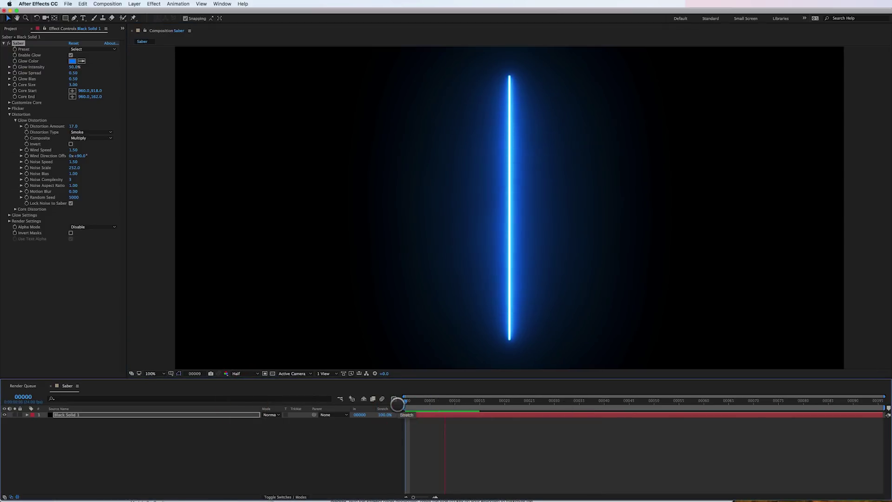